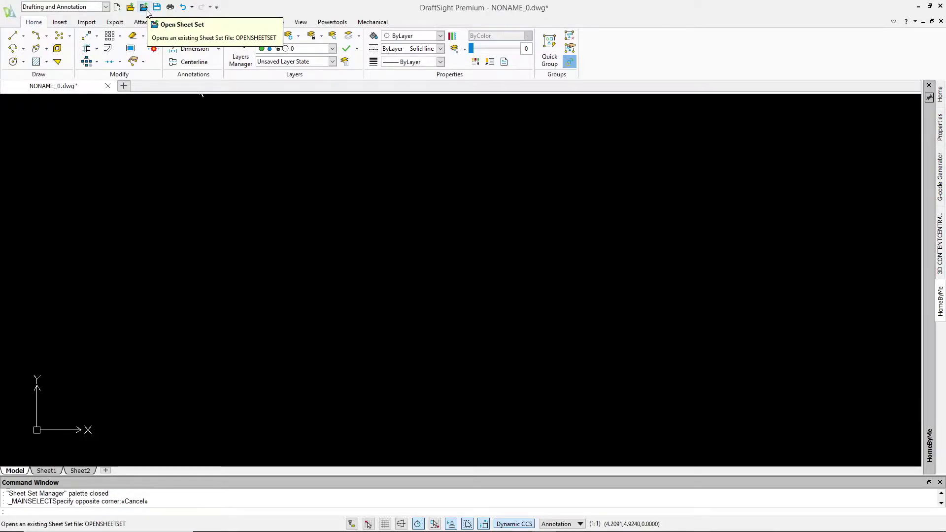
Step: Select DraftSight SSM.dst in the Open Drawing Sheet Set dialog
left_click(144, 8)
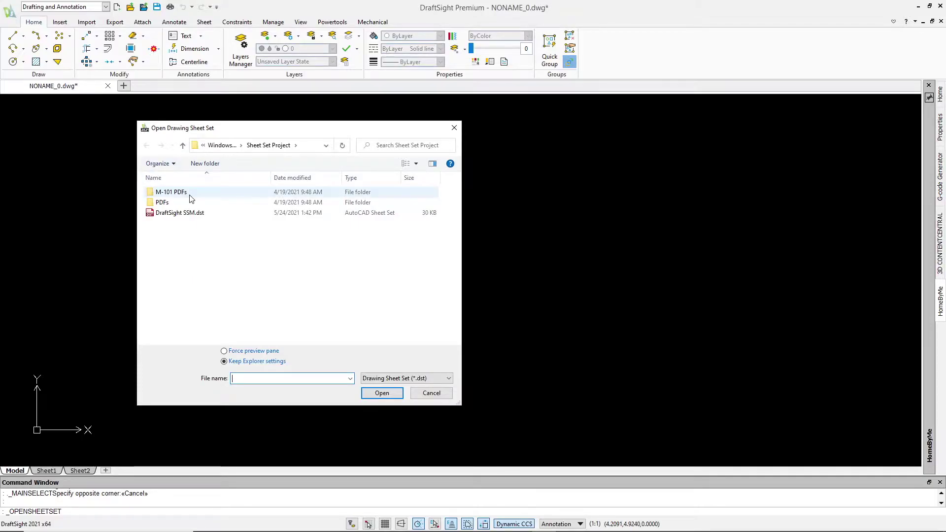
left_click(190, 214)
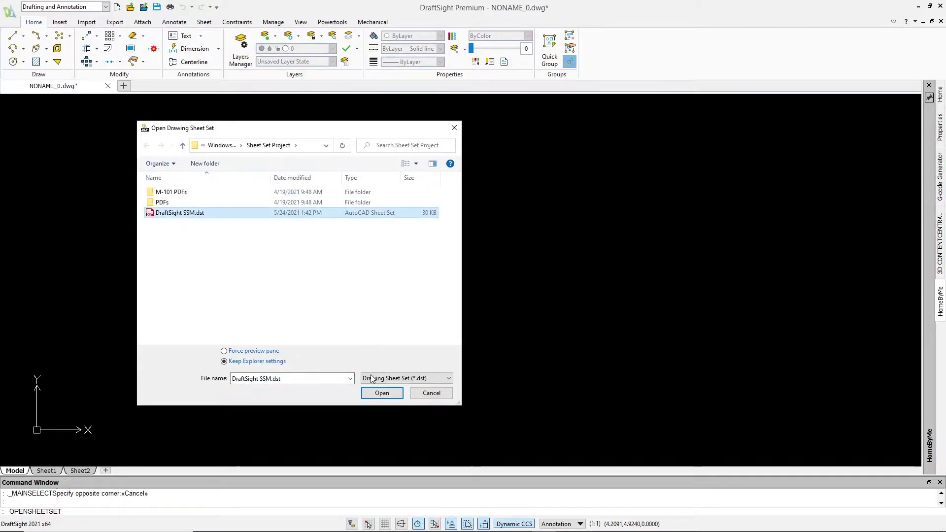
Step: Open DraftSight SSM.dst and expand the Architectural subset, then all remaining subsets
left_click(383, 393)
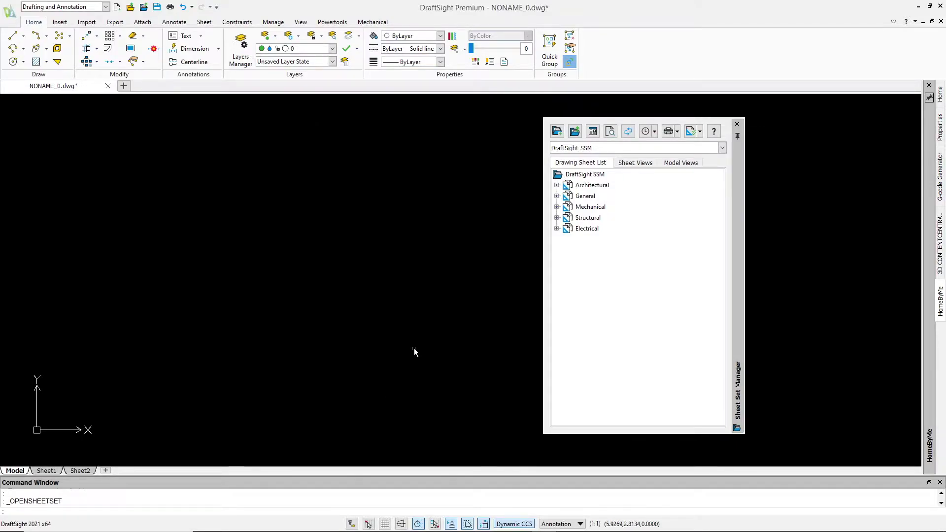
left_click(557, 186)
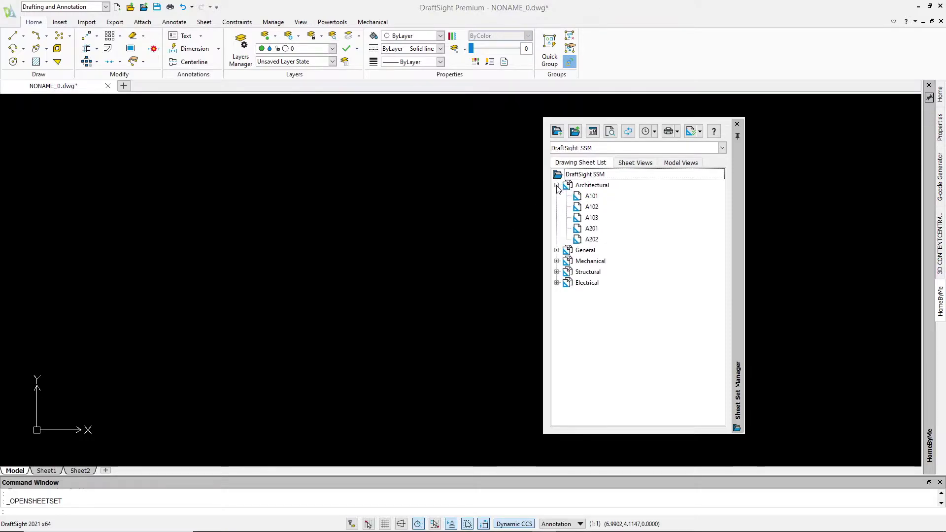
right_click(582, 175)
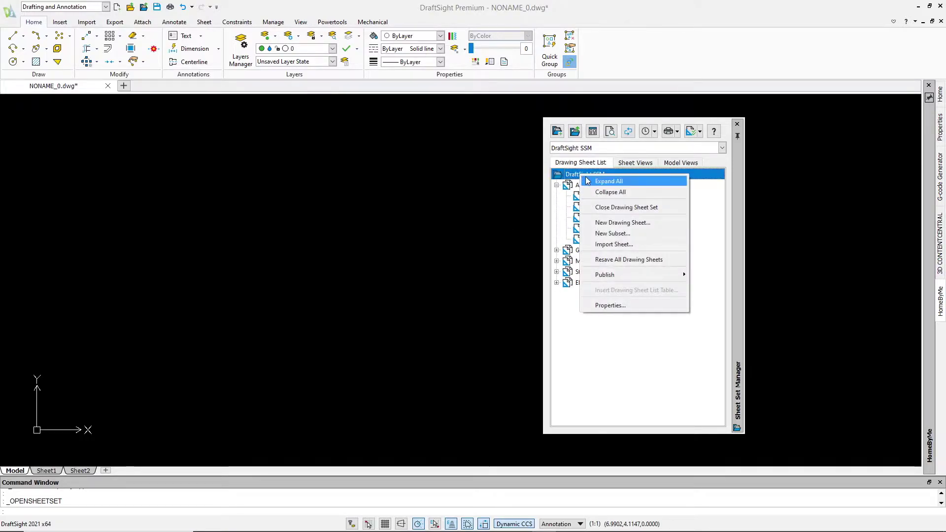
left_click(600, 184)
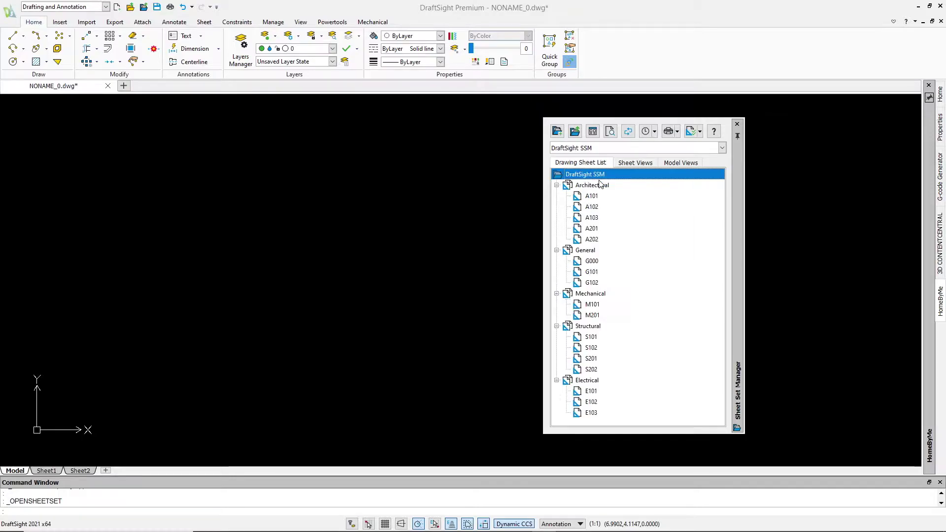
Step: Open sheet A103 in Arch A-000.dwg and browse the sheet set and Architectural context menus
double_click(596, 218)
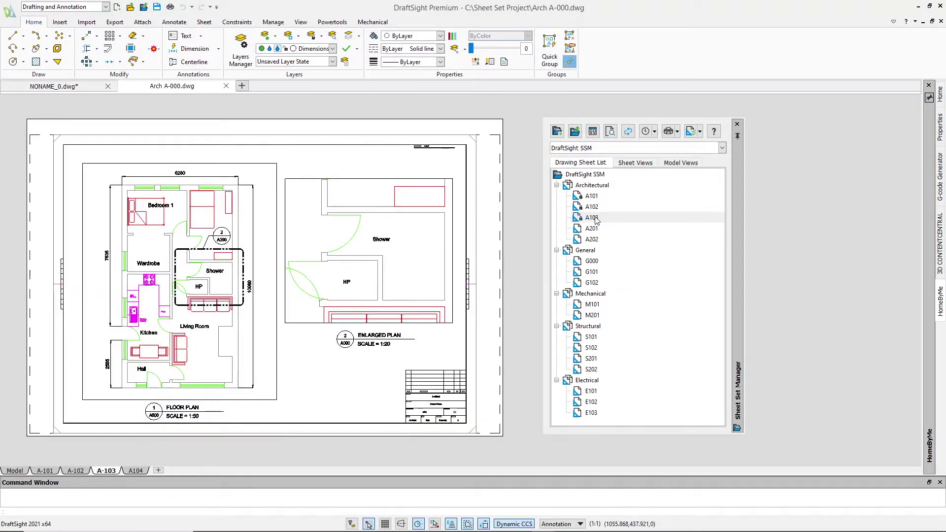
right_click(589, 176)
mouse_move(613, 277)
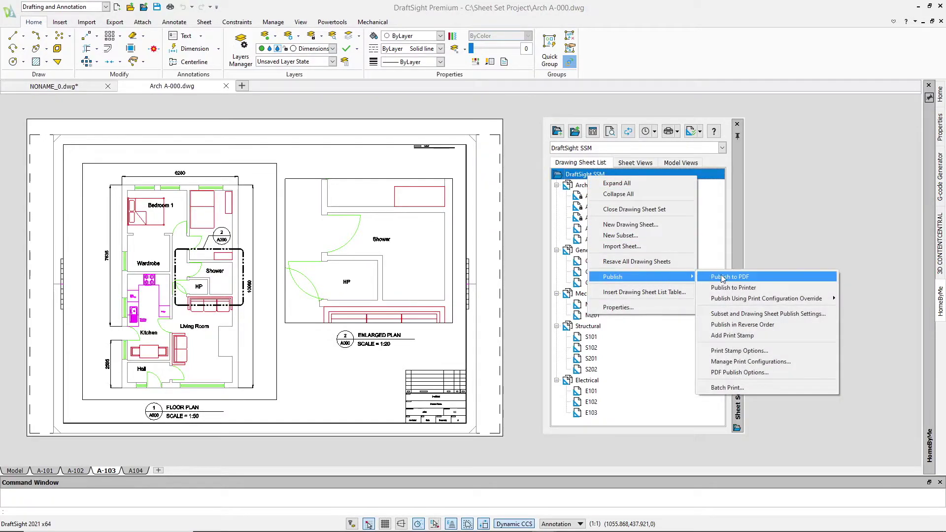
left_click(726, 289)
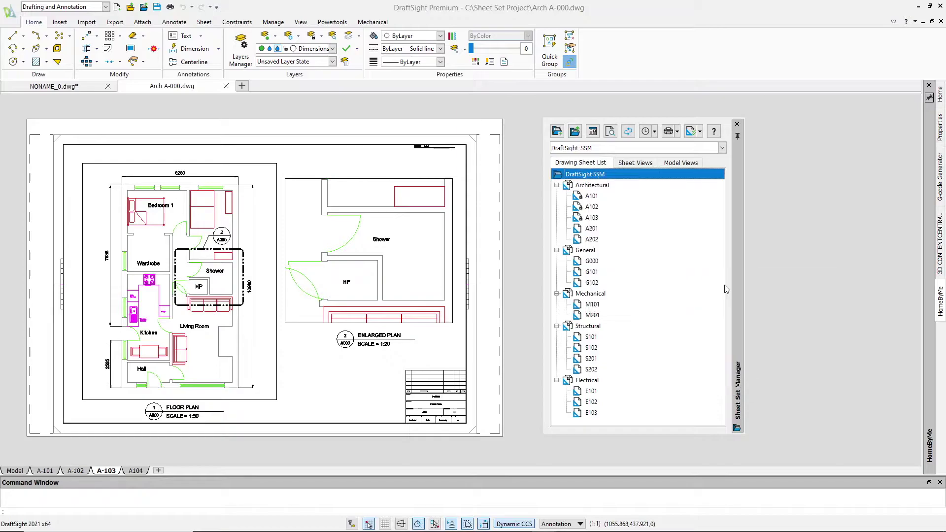
right_click(595, 188)
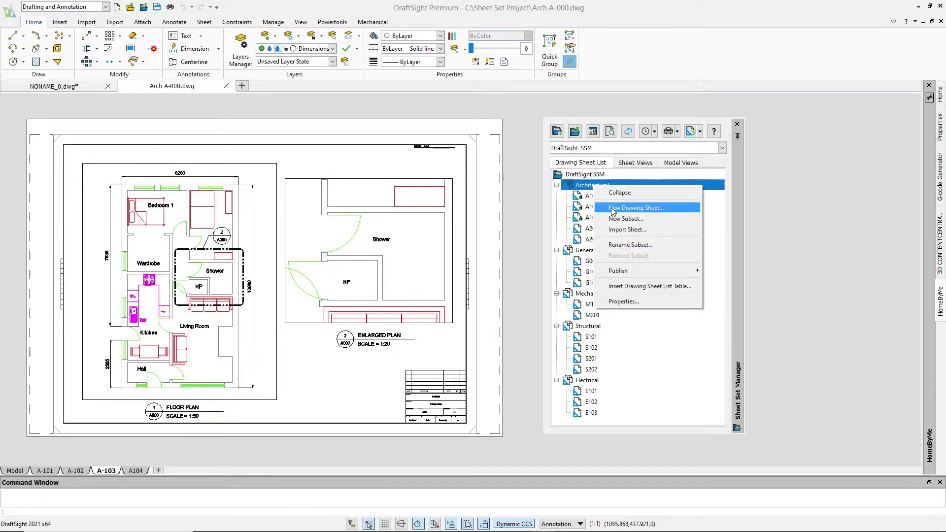
mouse_move(618, 271)
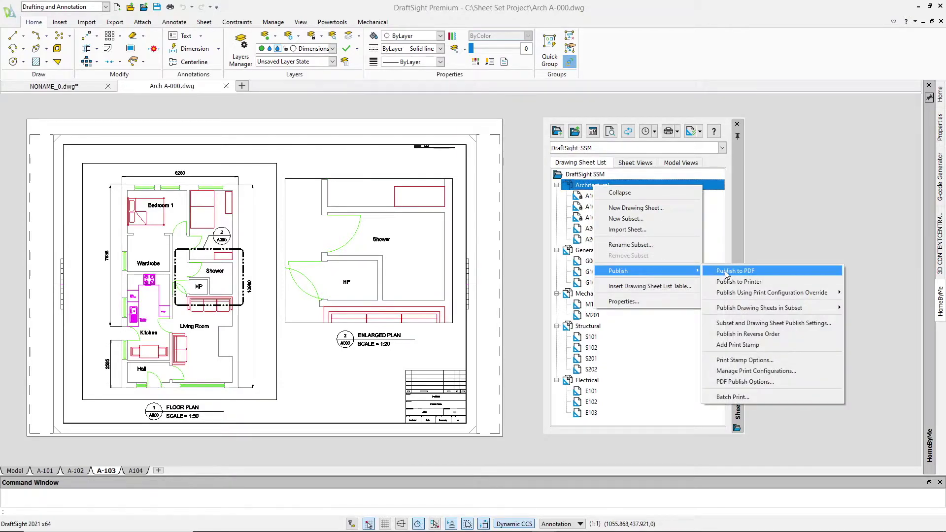
left_click(726, 275)
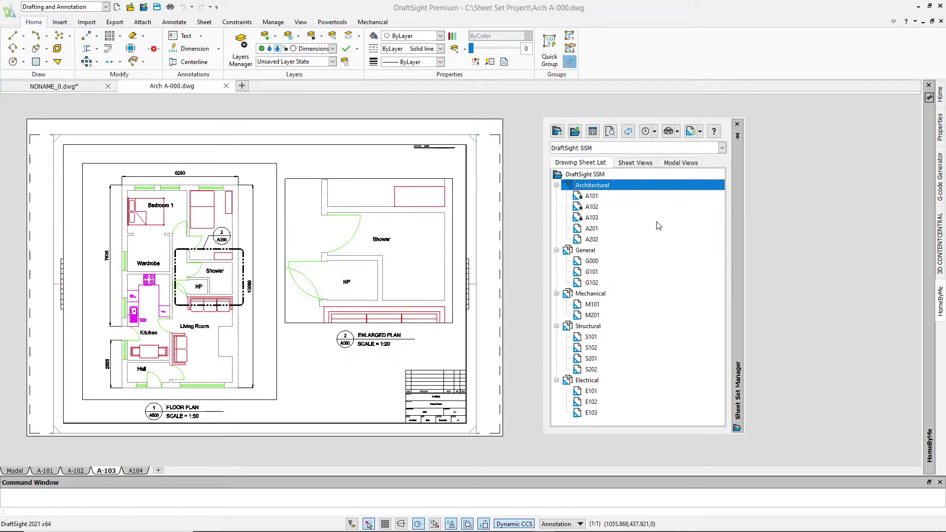
left_click(586, 175)
right_click(586, 174)
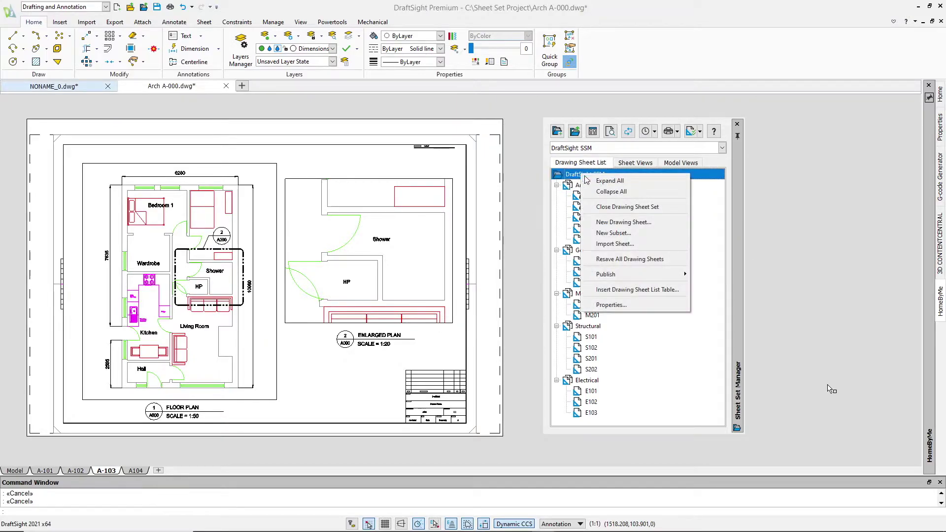
Step: Give the sheet set project number 678, project name DraftSight, and custom properties abc and 123
left_click(626, 305)
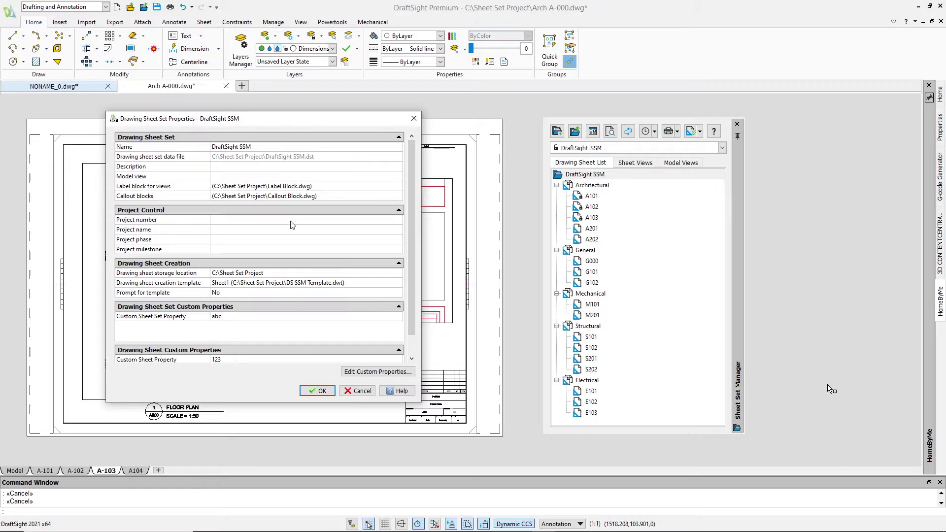
left_click(259, 221)
type("678")
left_click(257, 231)
type("DraftSight")
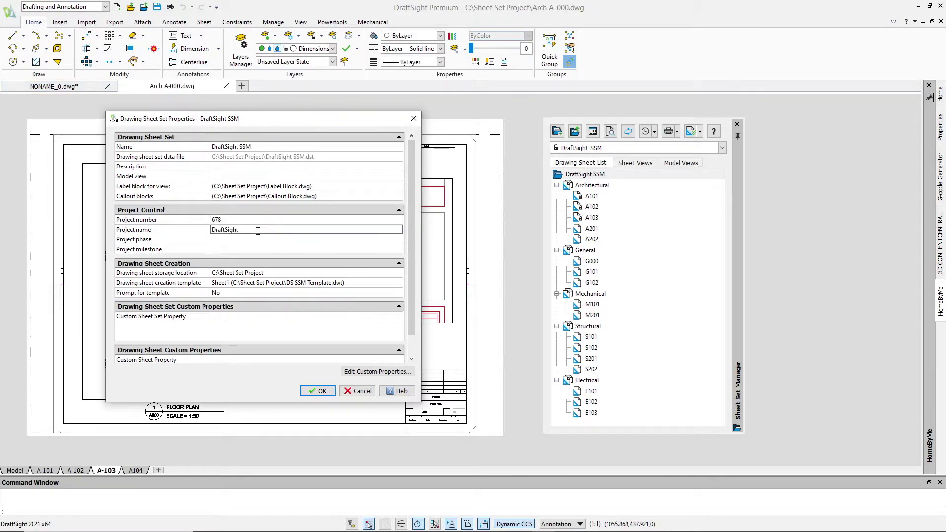
left_click(247, 319)
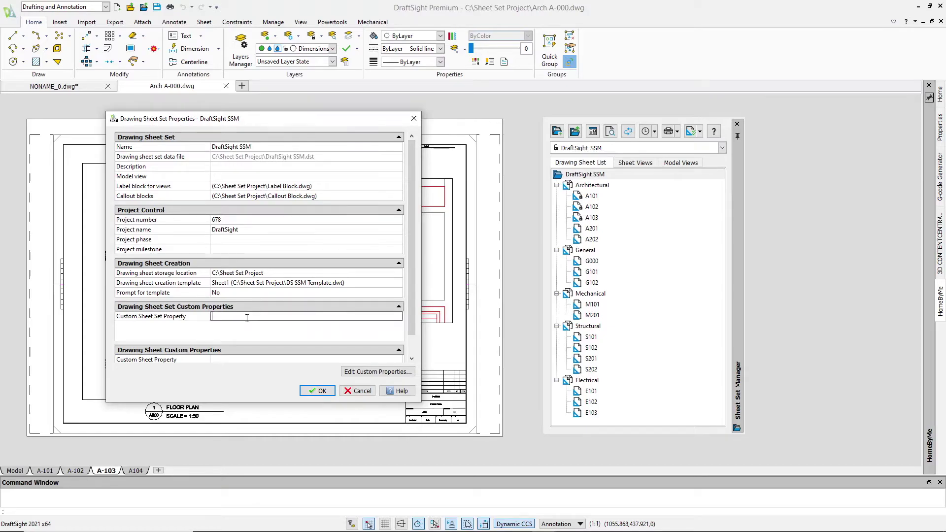
type("abc")
left_click(234, 359)
type("123")
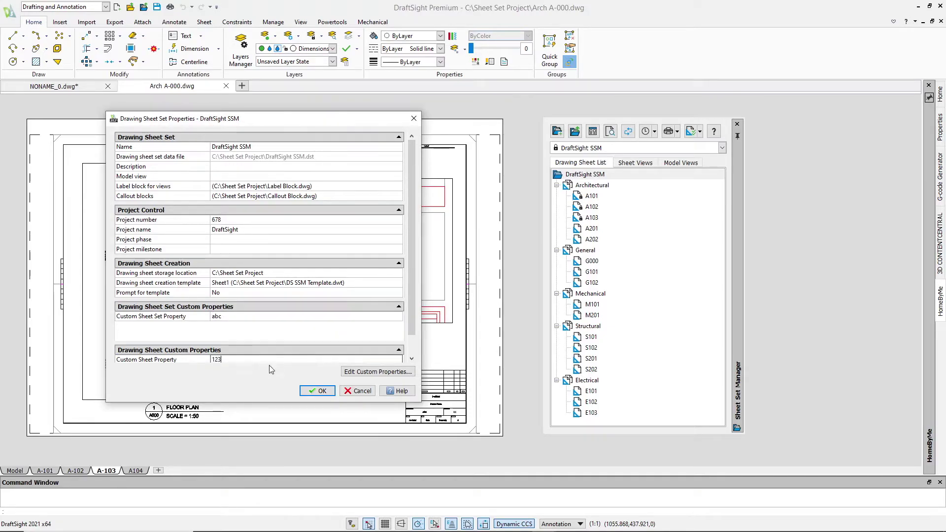
left_click(311, 390)
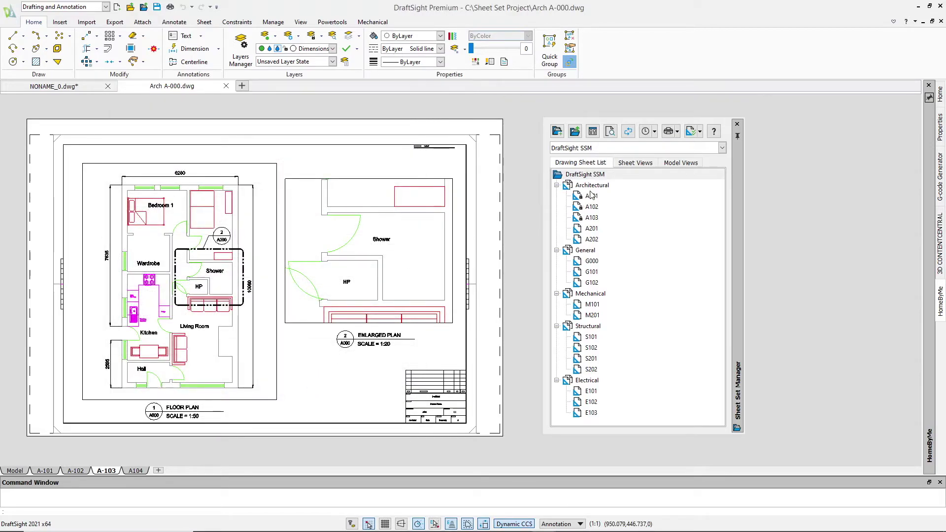
Step: Enter revision number B and custom sheet property 987 in sheet A103's properties
right_click(592, 218)
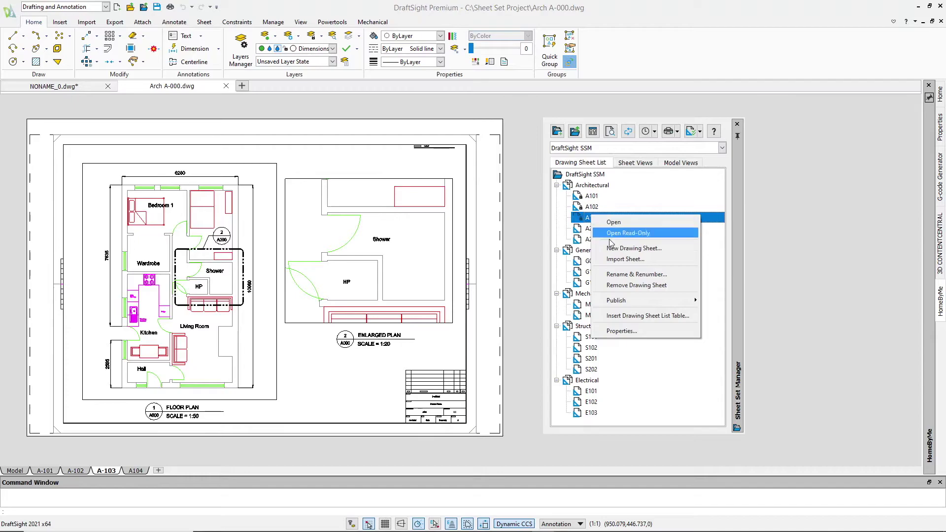
left_click(623, 334)
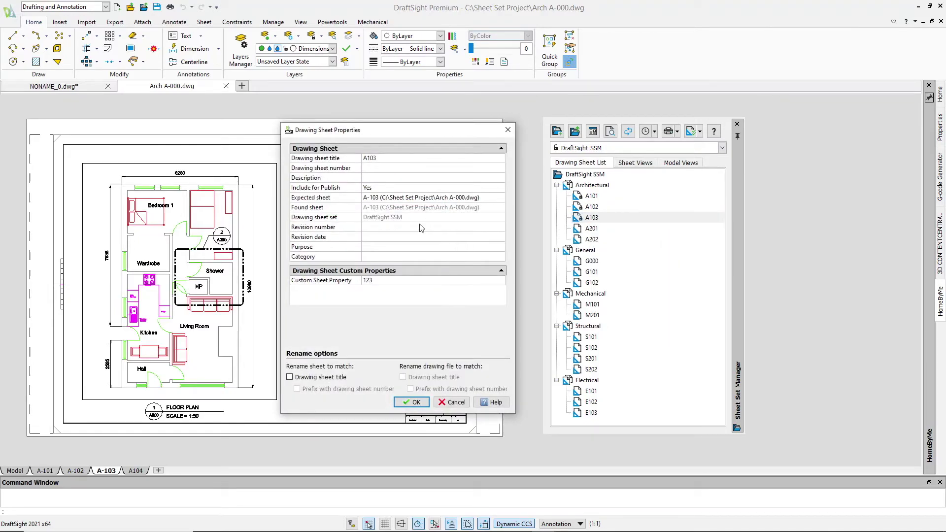
left_click(417, 227)
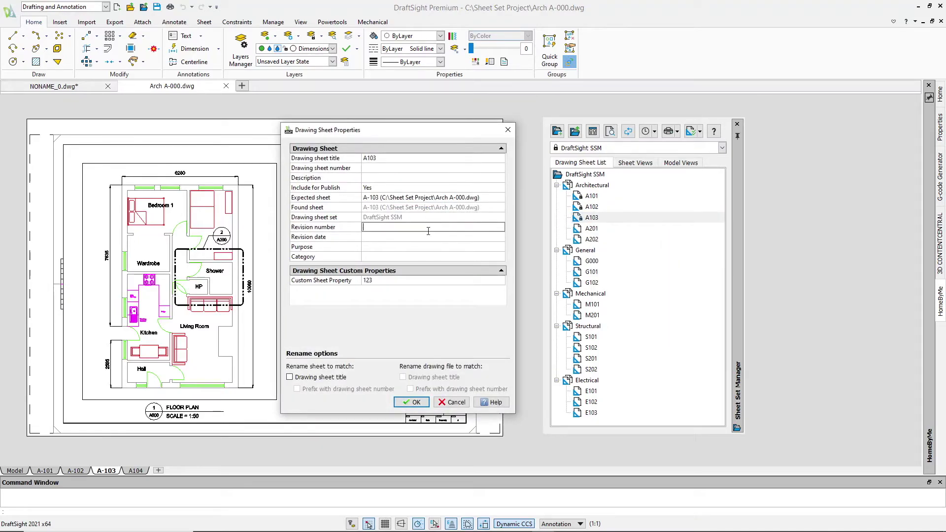
type("B")
left_click(409, 281)
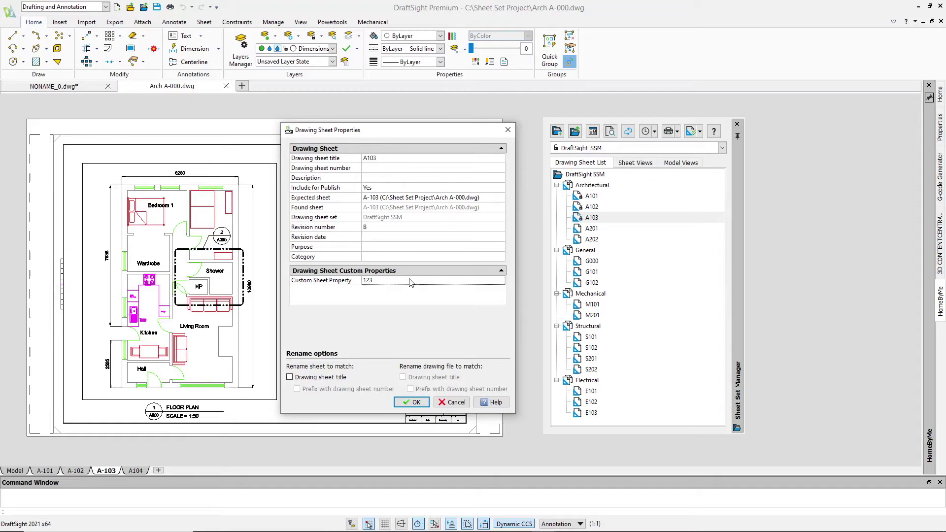
type("987")
Step: Apply sheet A103's property changes and zoom into the enlarged plan area
left_click(413, 403)
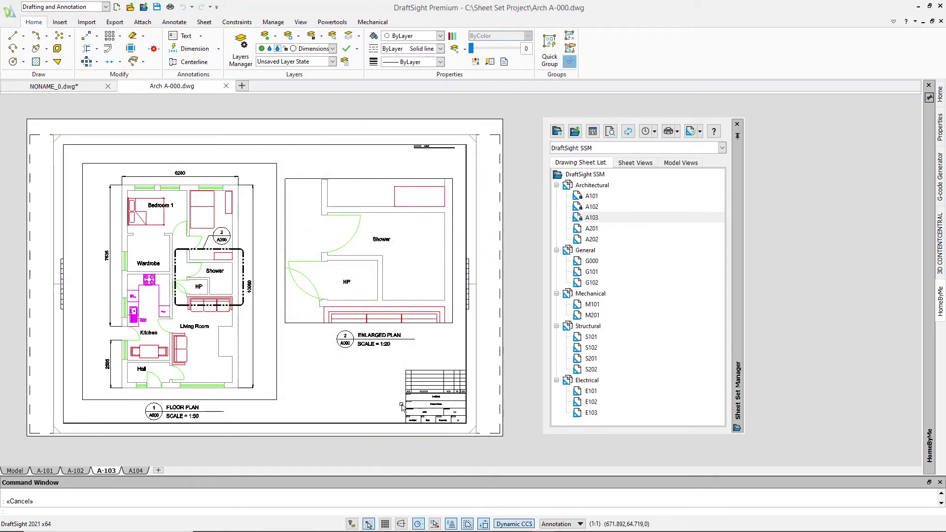
type("z")
key("Return")
left_click(271, 312)
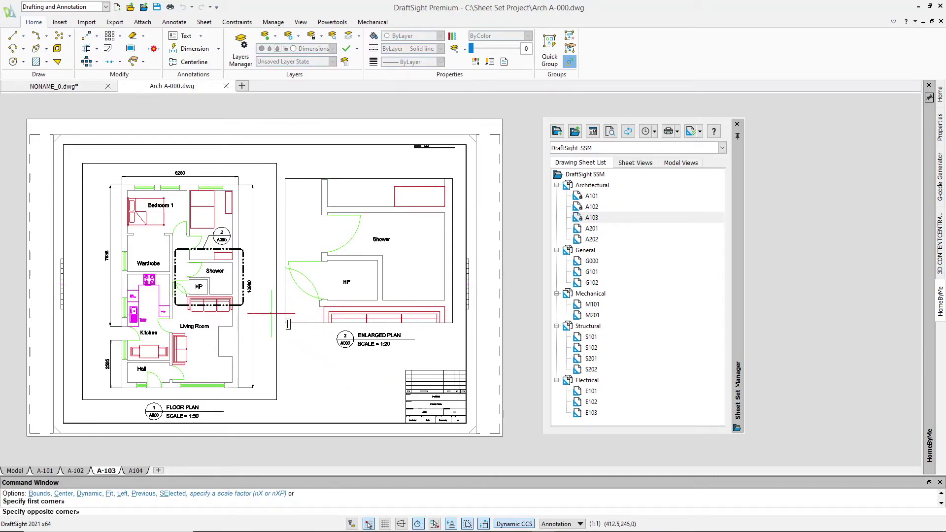
left_click(435, 429)
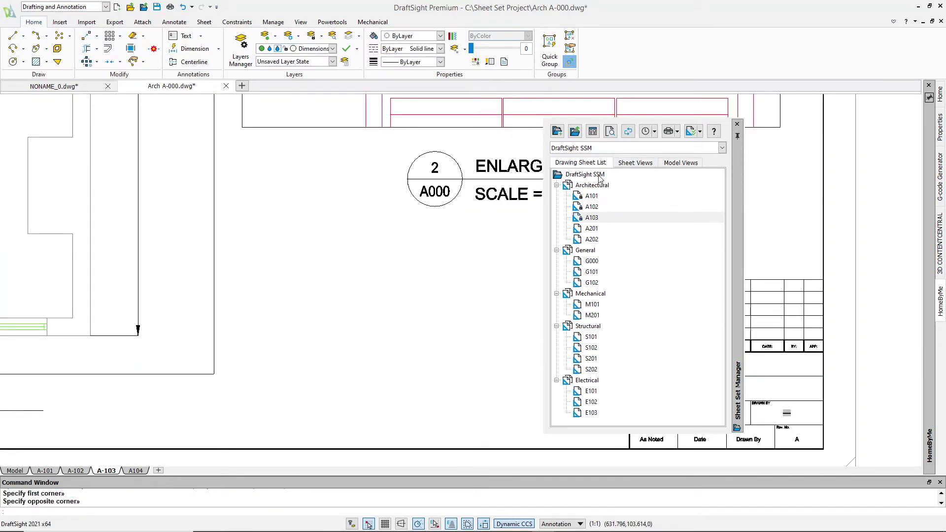
Step: Insert an Architectural sheet list table with the Custom Sheet Property column below the enlarged plan label
right_click(603, 190)
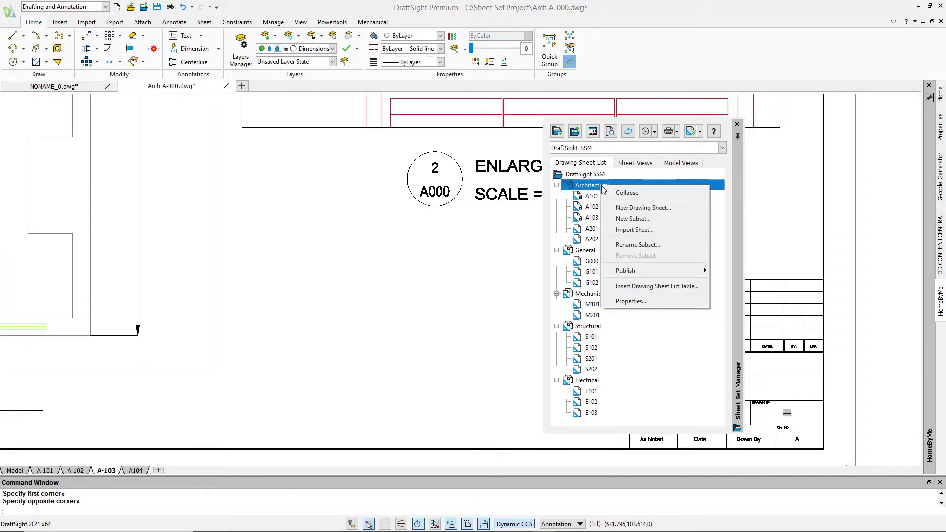
left_click(652, 288)
left_click(497, 255)
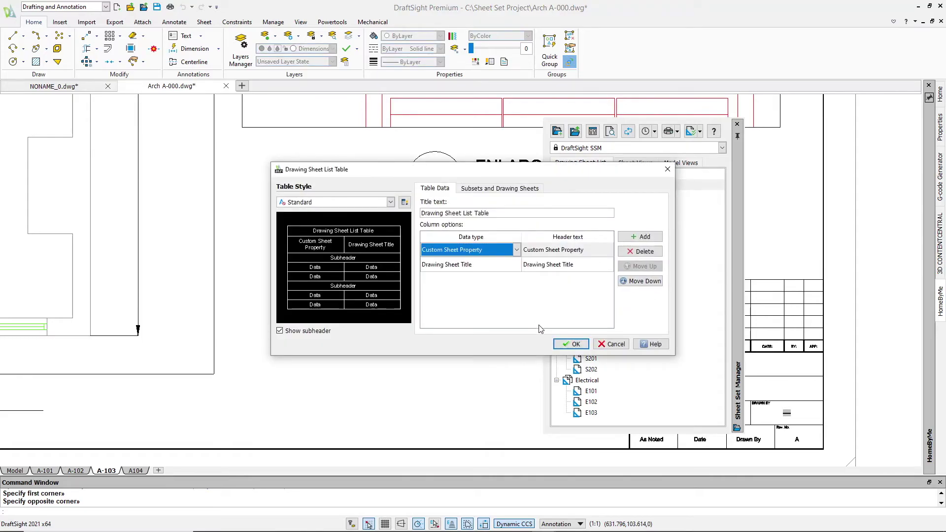
left_click(569, 344)
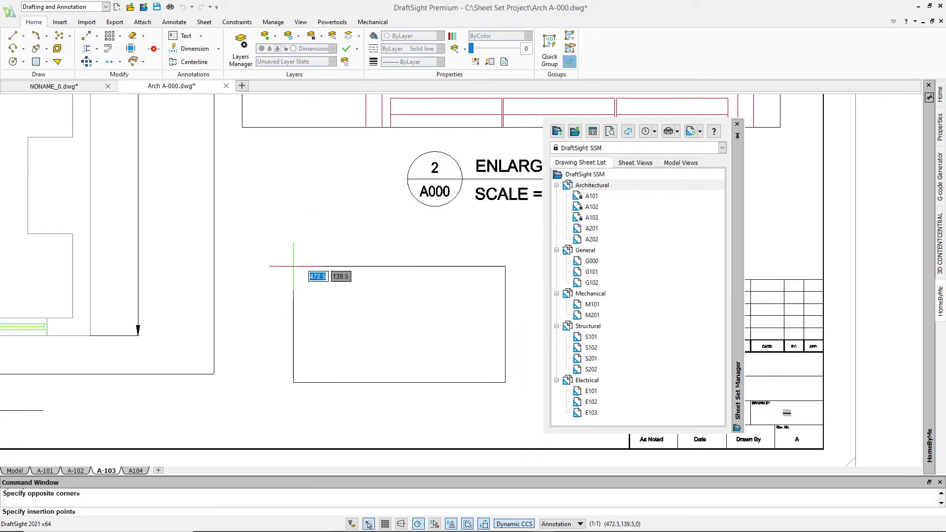
left_click(295, 265)
key("Escape")
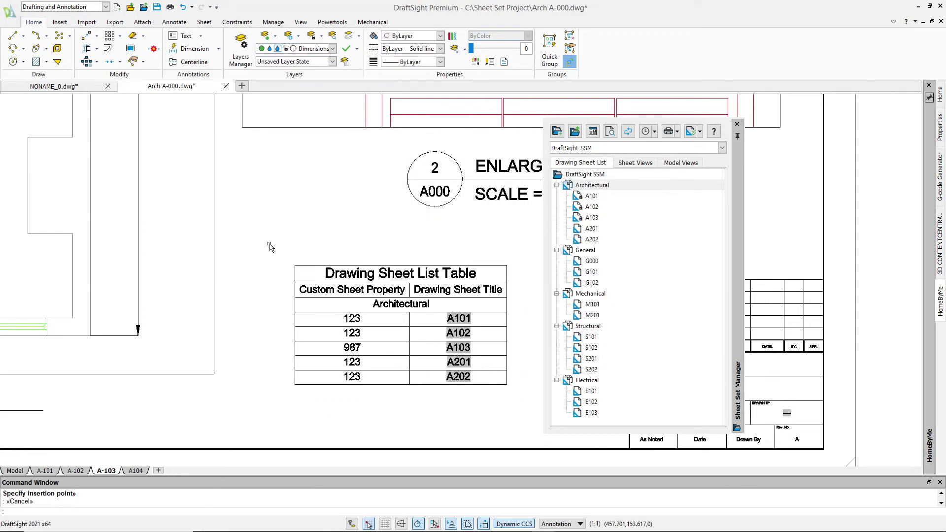